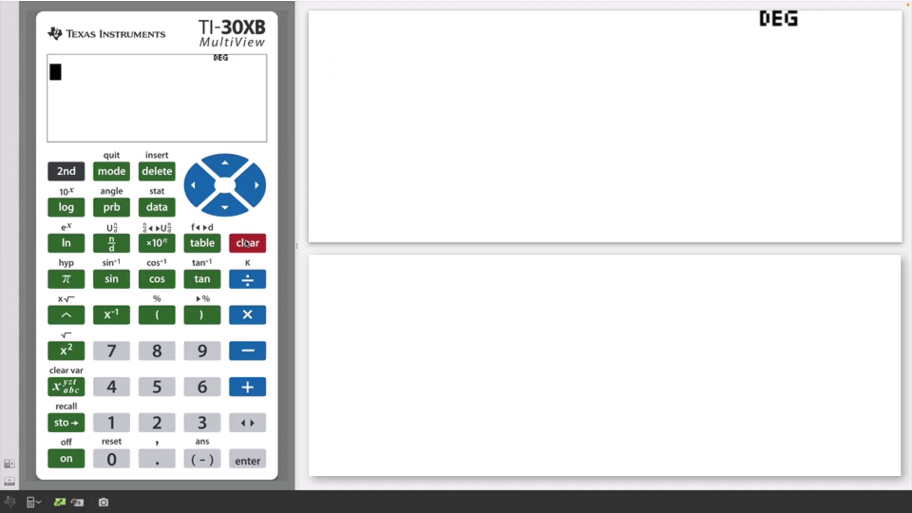
type("1/")
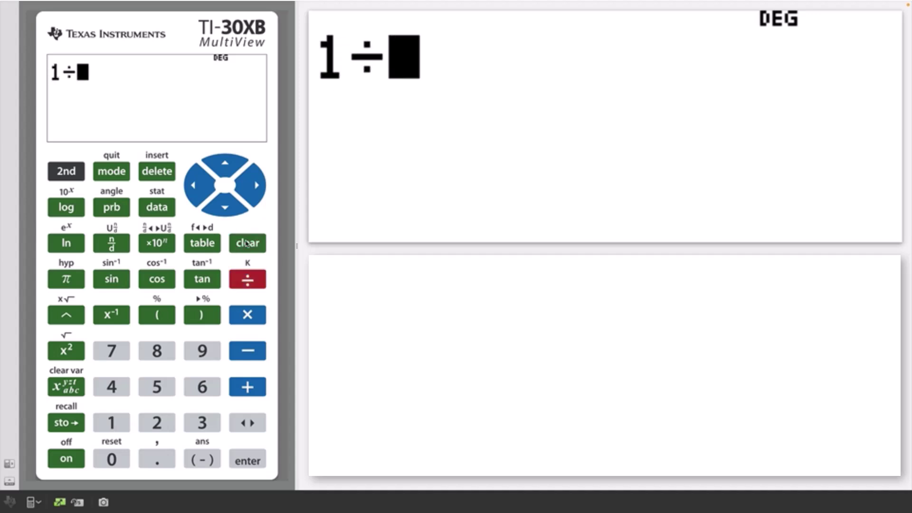
type("3")
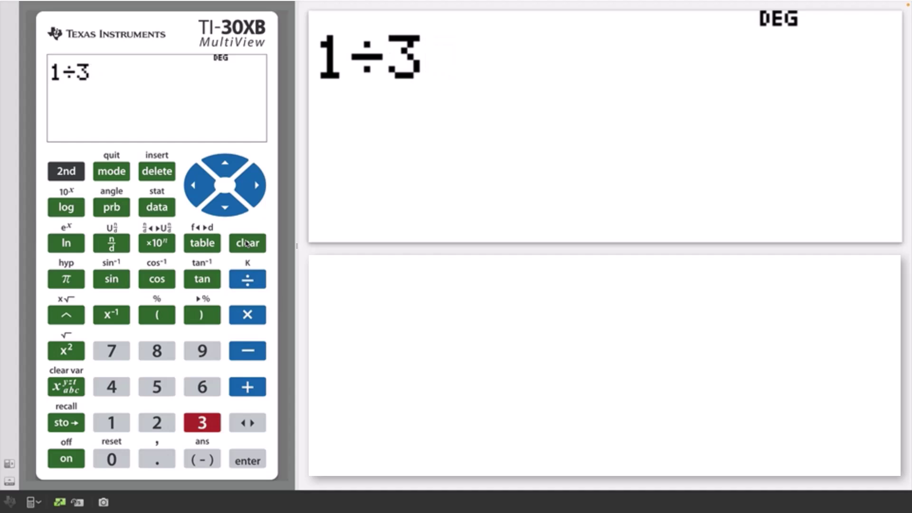
type("+1/7")
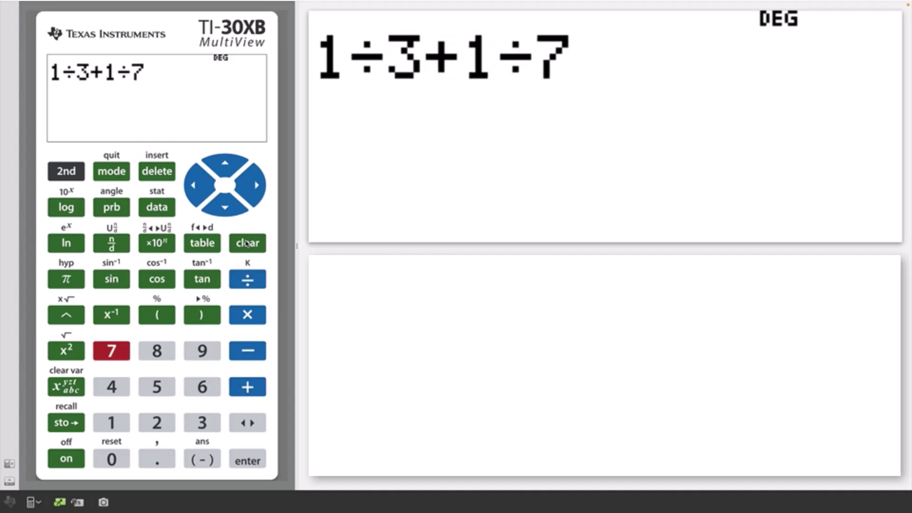
Step: Evaluate 1÷3+1÷7 to 0.476190476 and toggle it to 10/21 and back to decimal
key("Return")
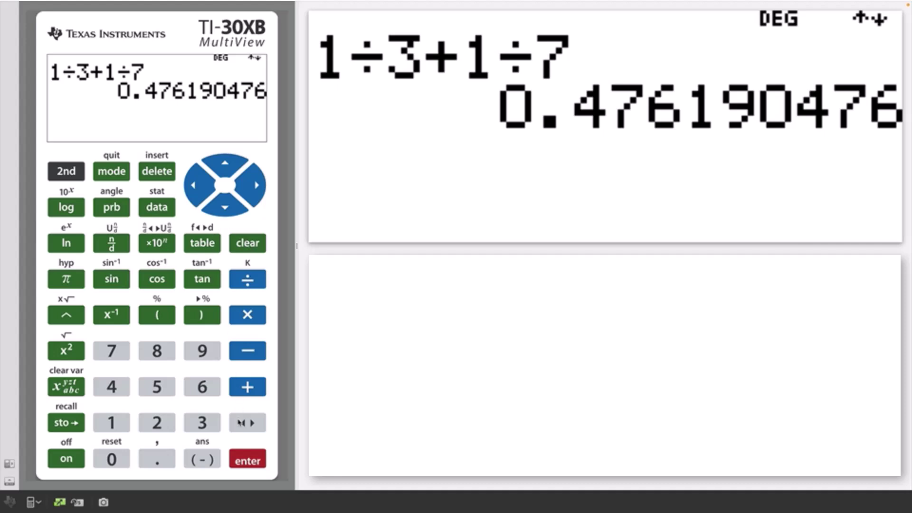
left_click(239, 424)
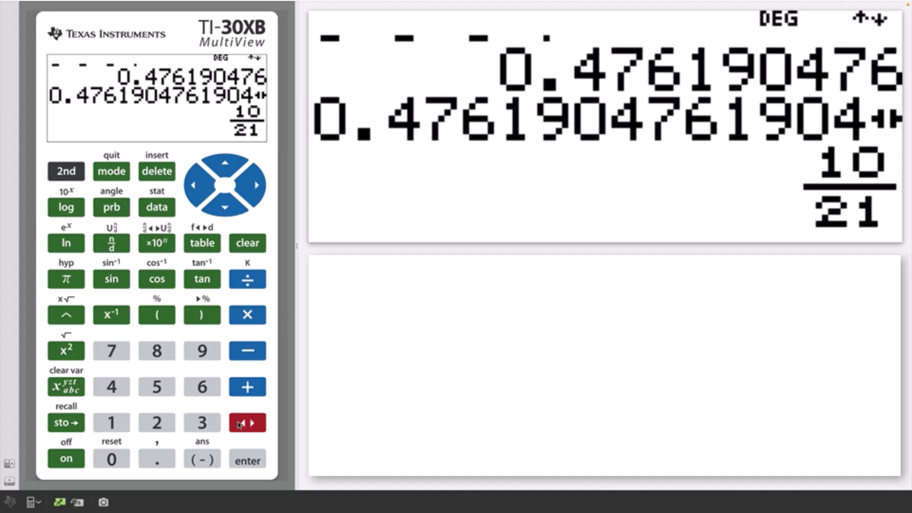
left_click(244, 423)
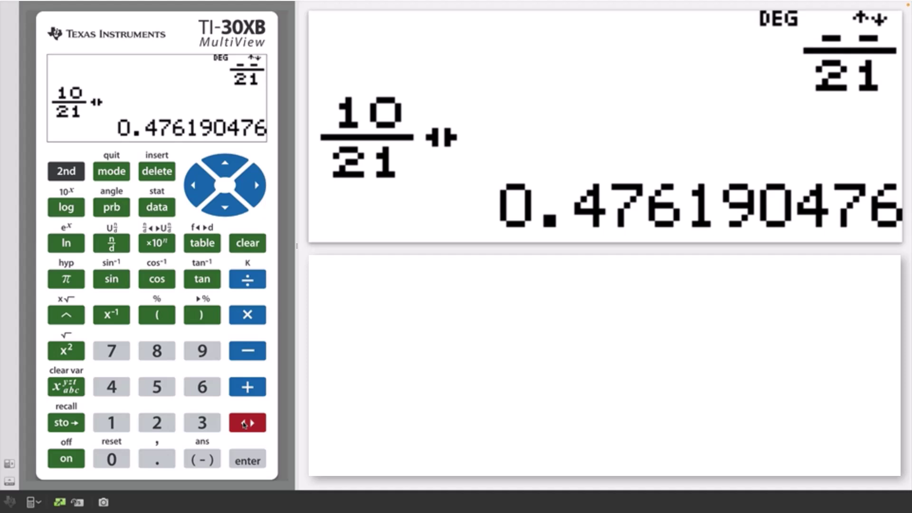
type("1")
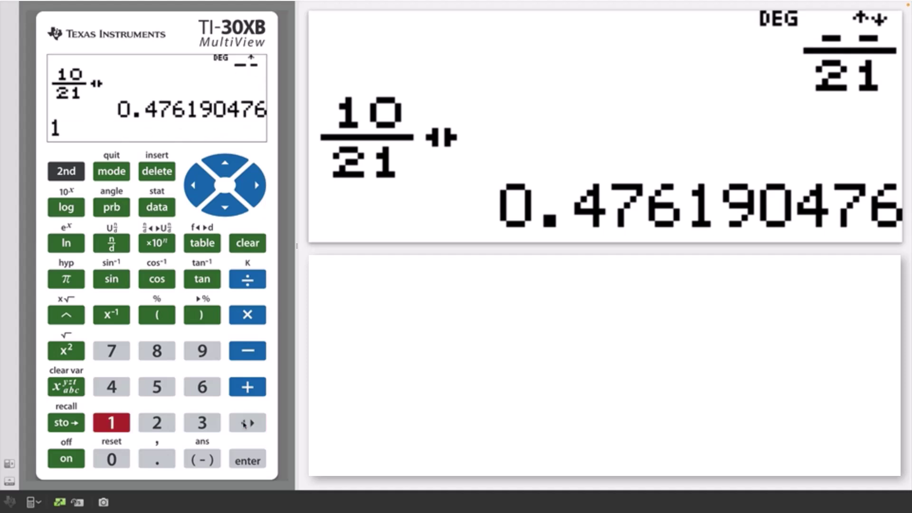
type("000")
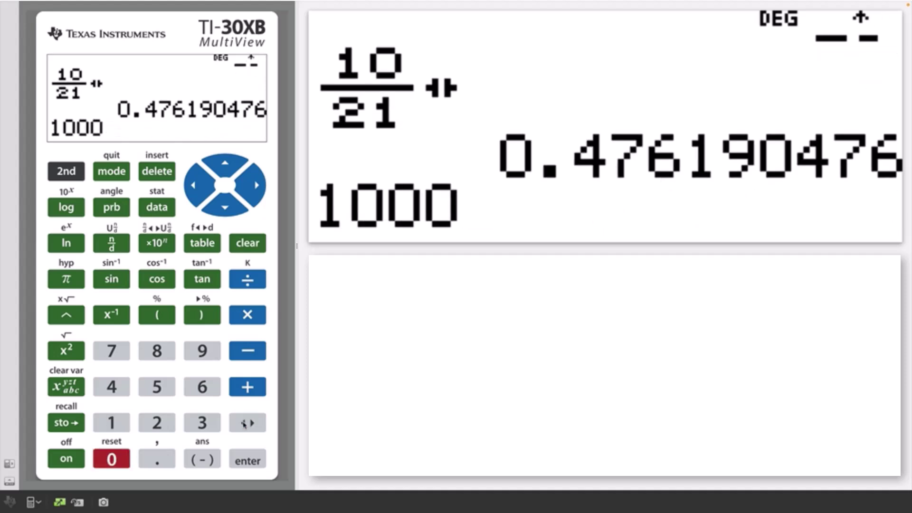
Step: Evaluate 1000, then apply ans×1.07 five times: 1070, 1144.9, up to 1402.551731
key("Return")
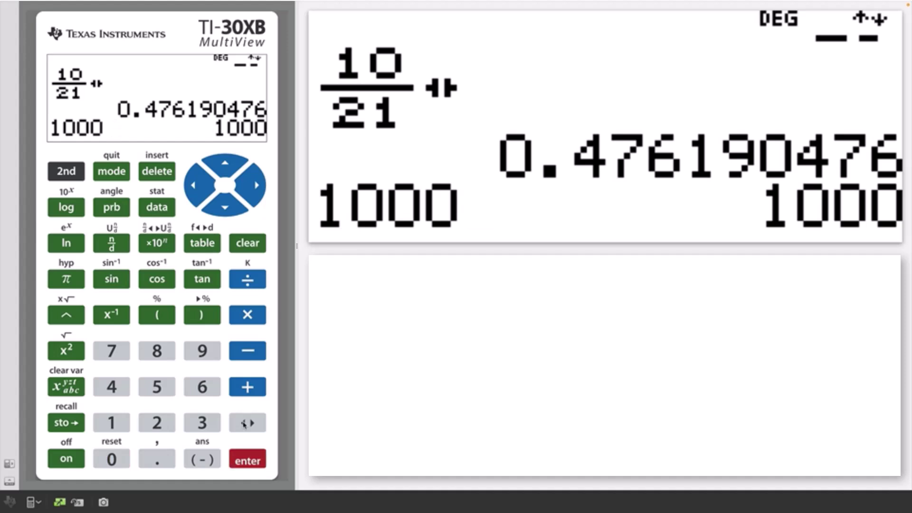
type("*")
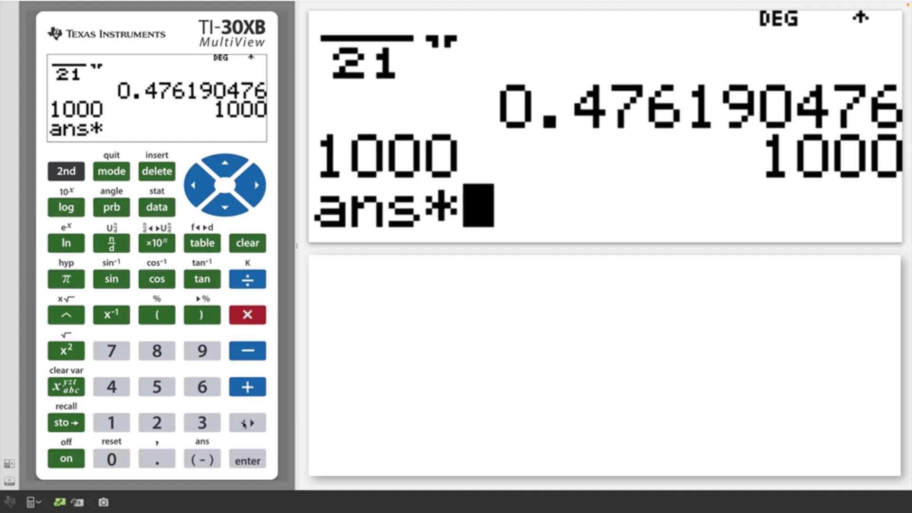
type("1")
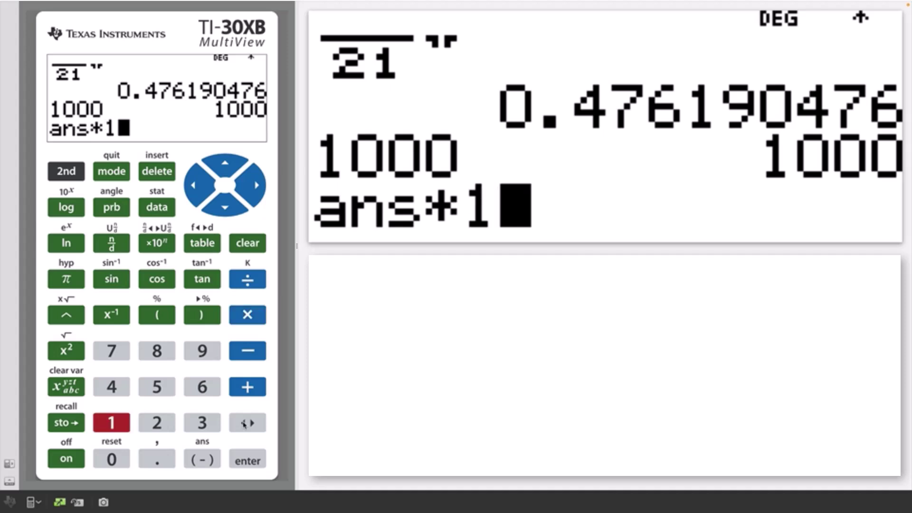
type(".07")
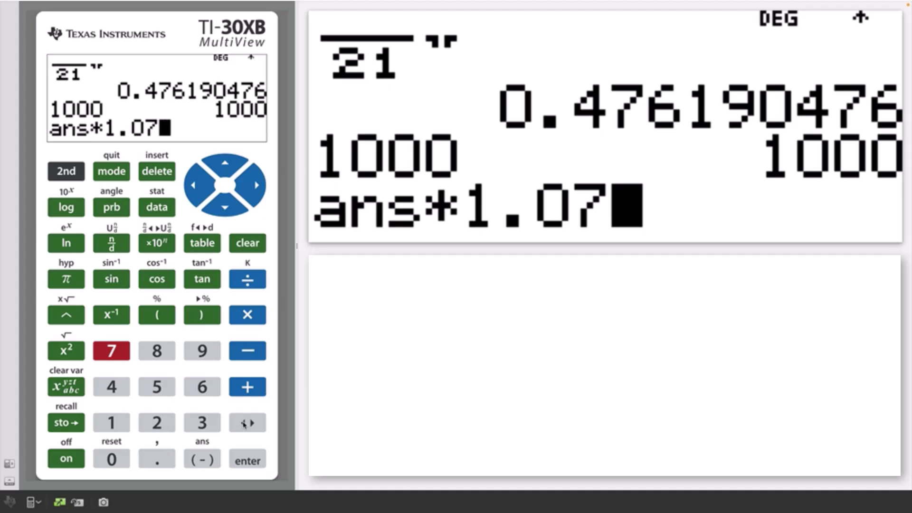
key("Return")
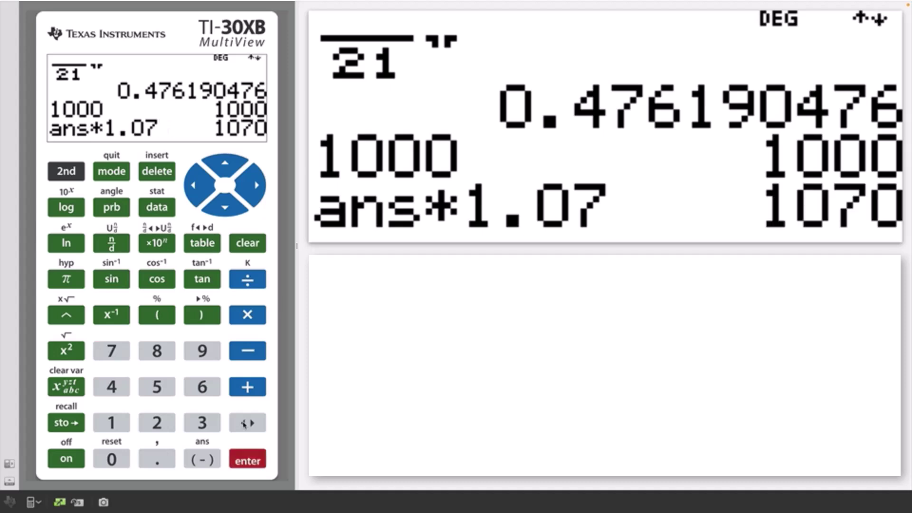
key("Return")
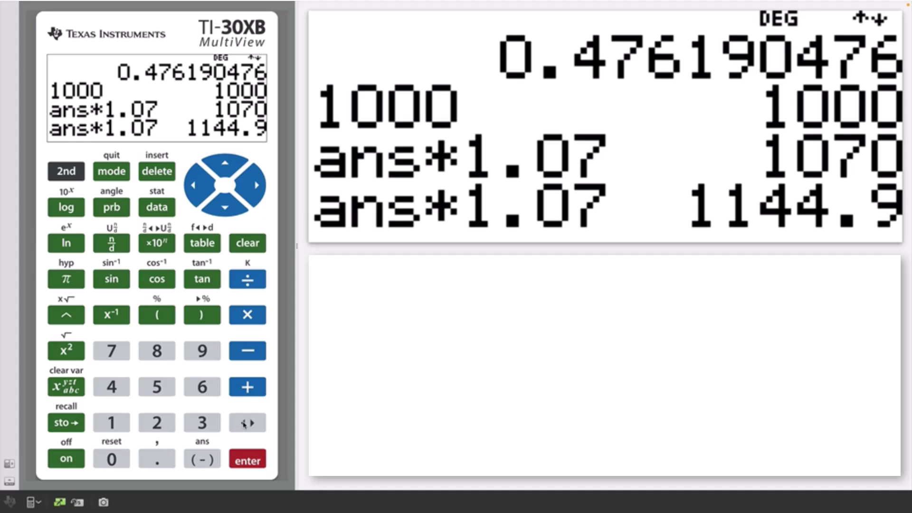
key("Return")
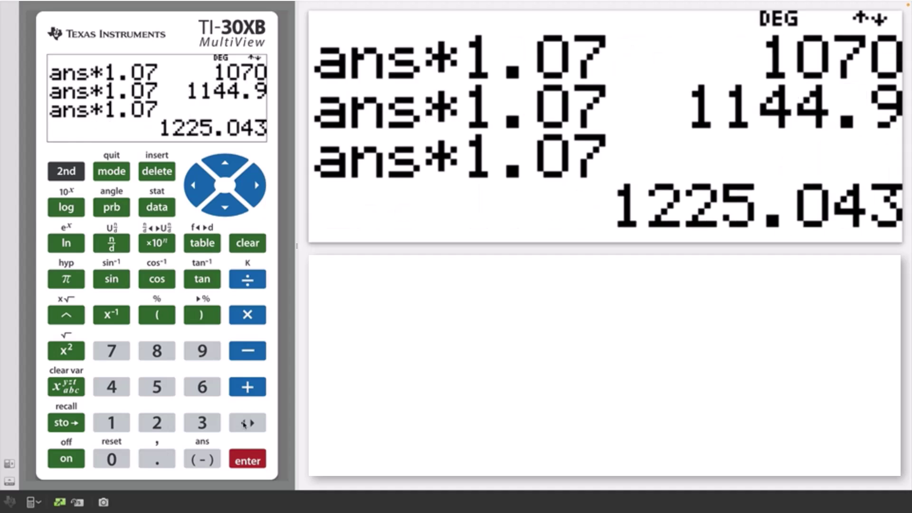
key("Return")
key("Return")
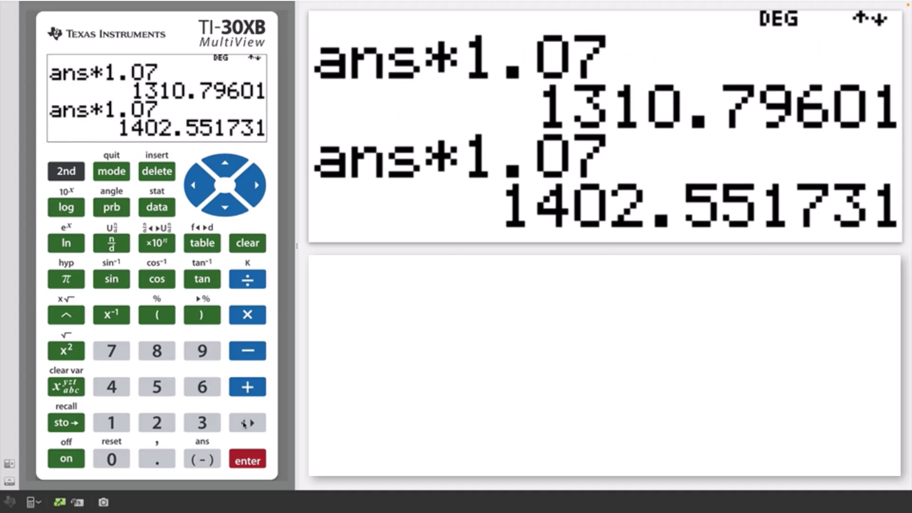
key("Return")
key("Return")
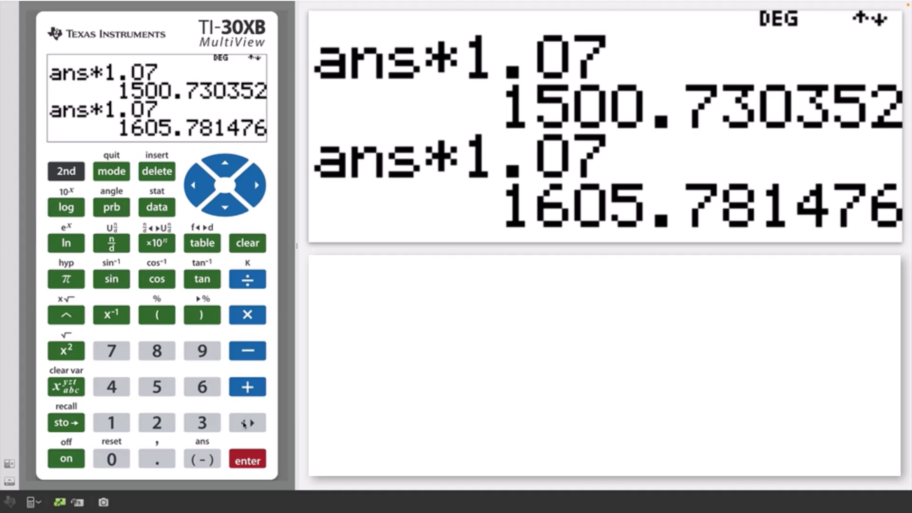
type("234")
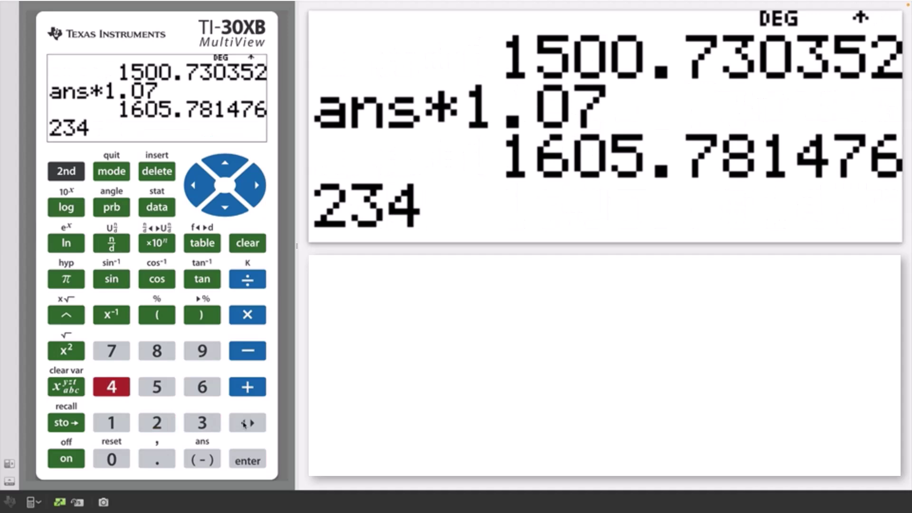
Step: Evaluate 234, then enter 1+1÷ans without evaluating it
key("Return")
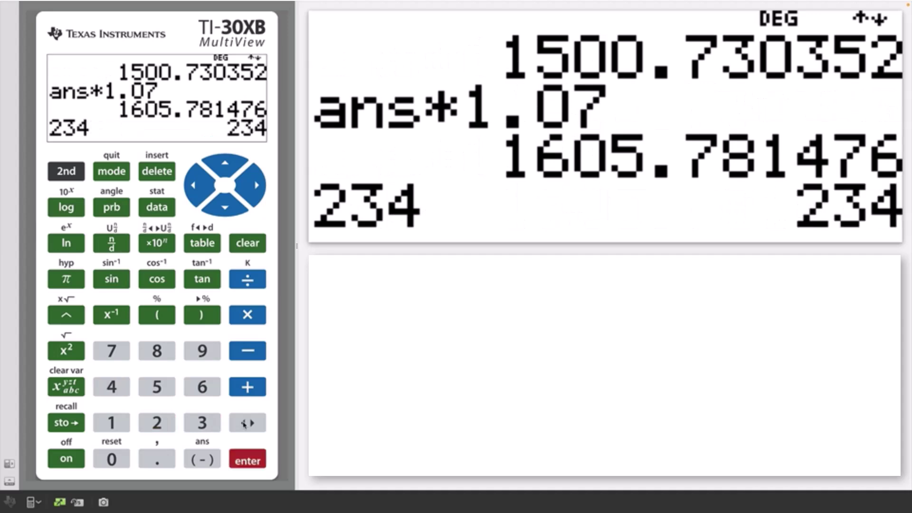
type("1")
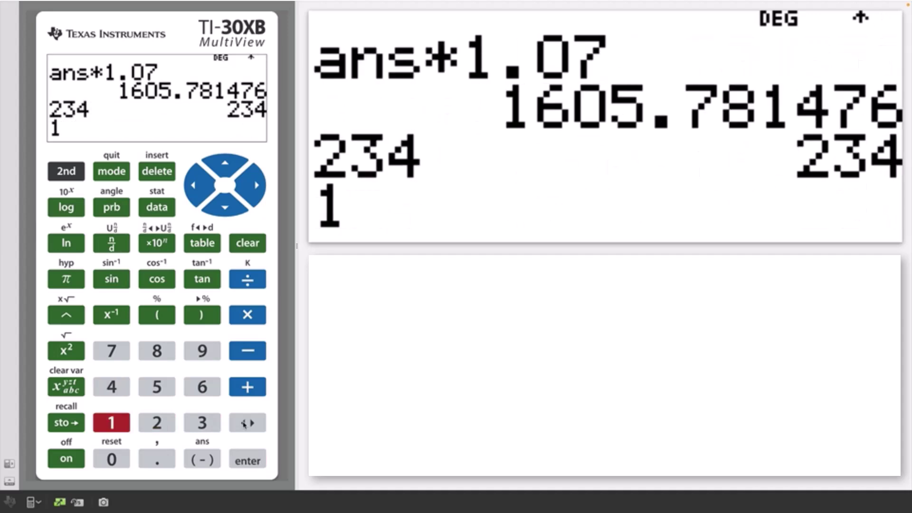
type("+")
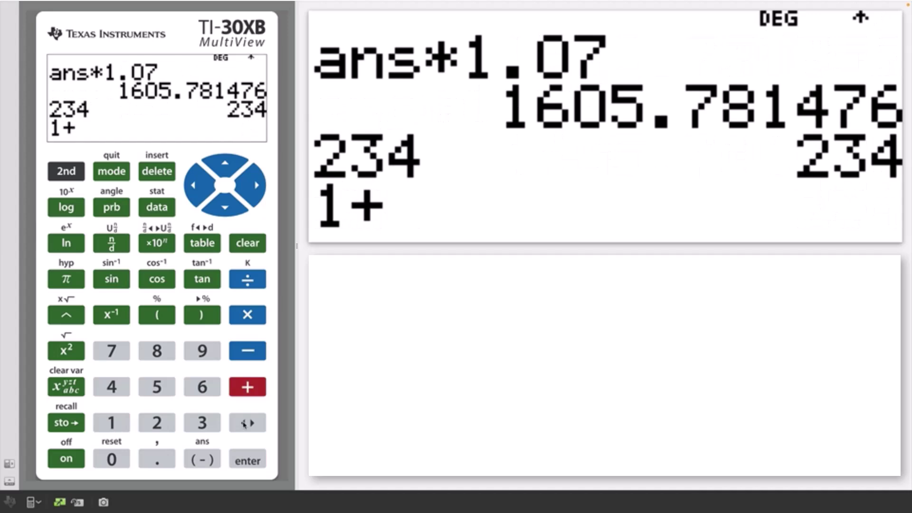
type("1")
type("/")
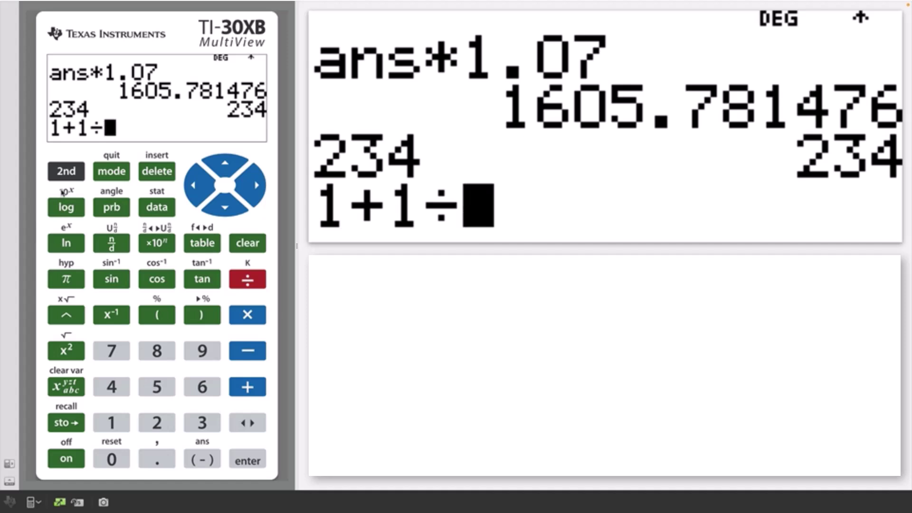
left_click(64, 171)
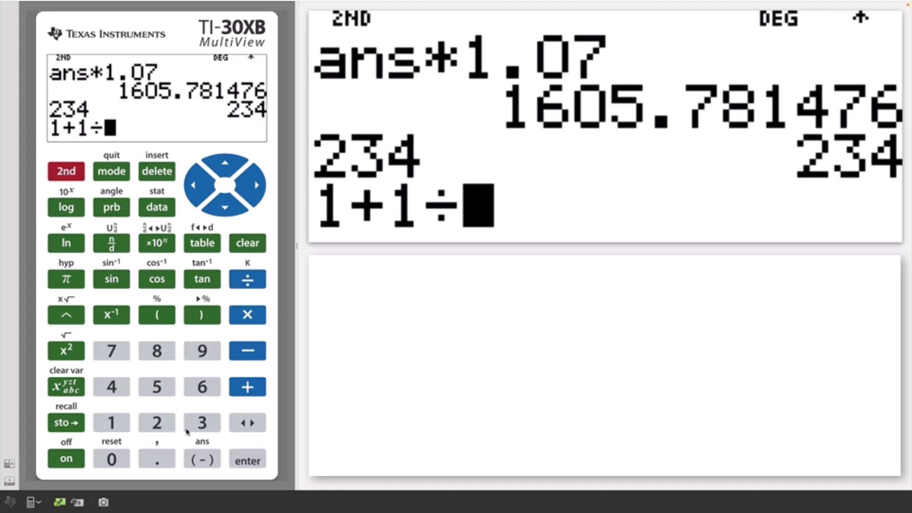
left_click(202, 461)
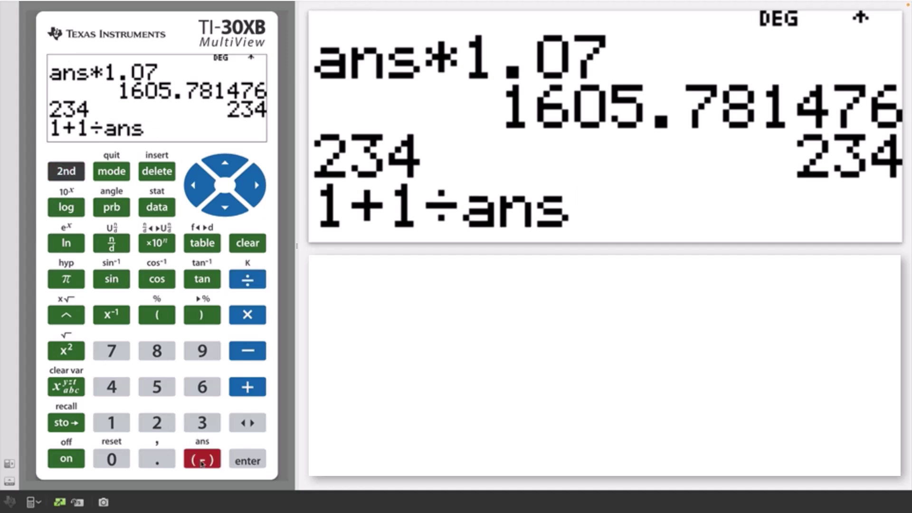
Step: Re-evaluate 1+1÷ans repeatedly until results approach 1.618, reaching 1.617978066
key("Return")
key("Return")
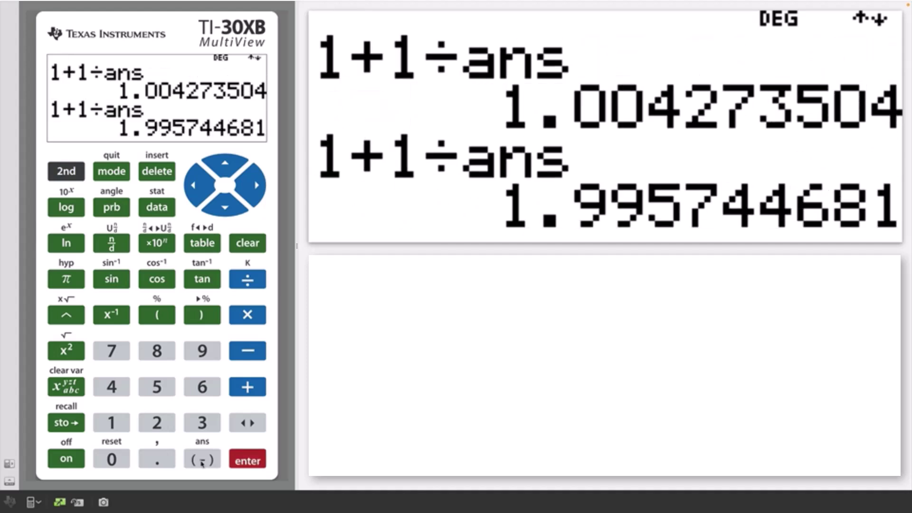
key("Return")
key("Return")
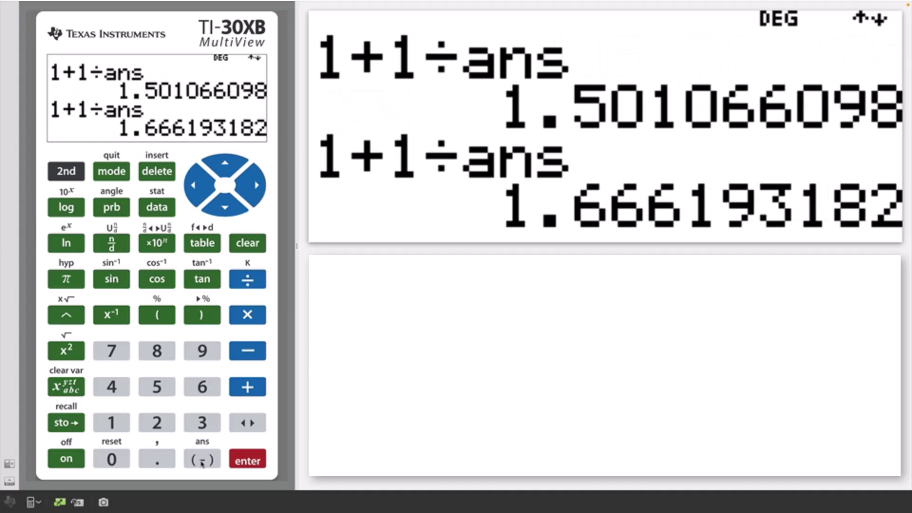
key("Return")
key("Return")
key("Return")
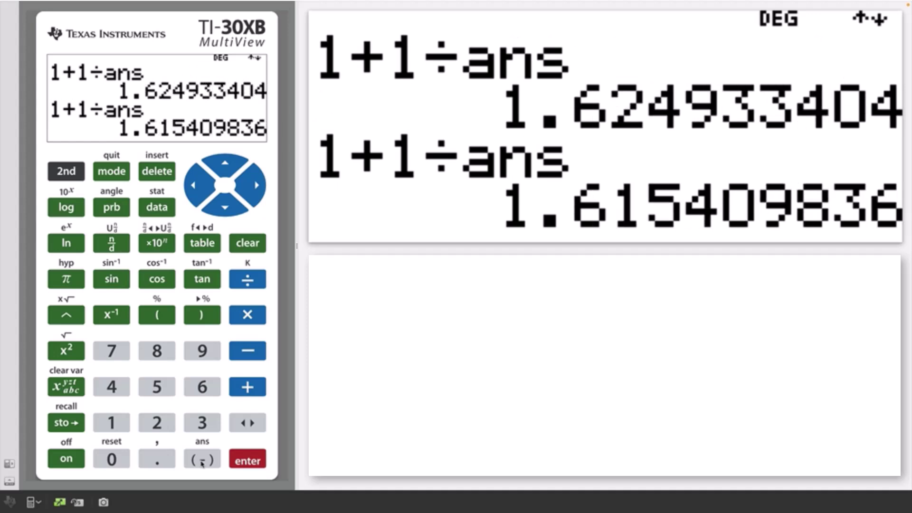
key("Return")
key("Return")
key("Return")
key("Return")
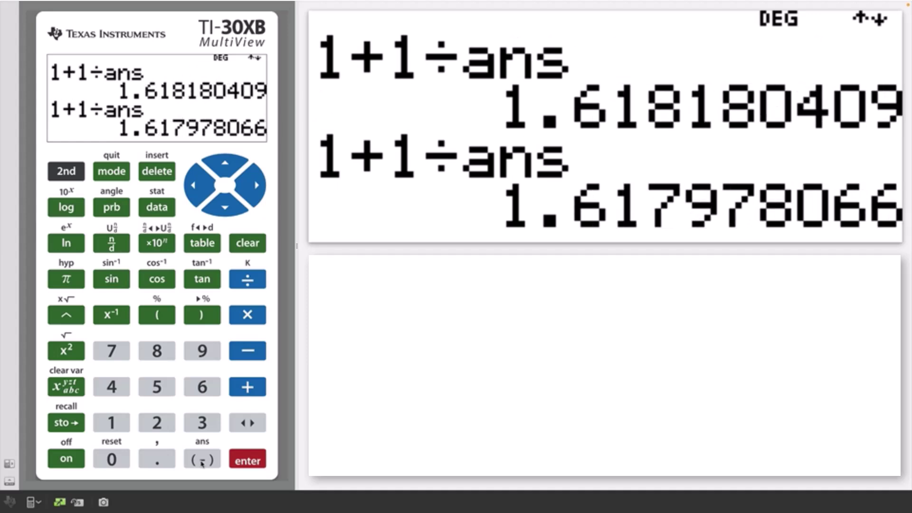
key("Return")
key("Return")
key("Return")
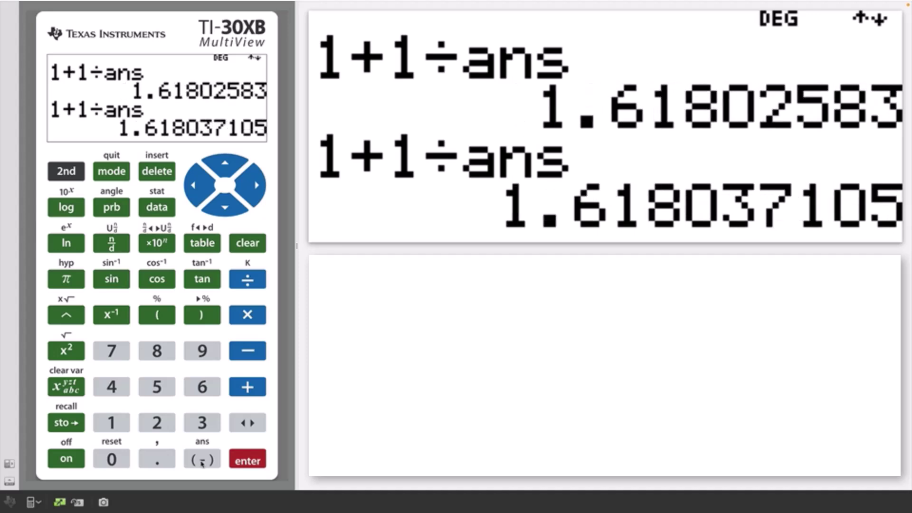